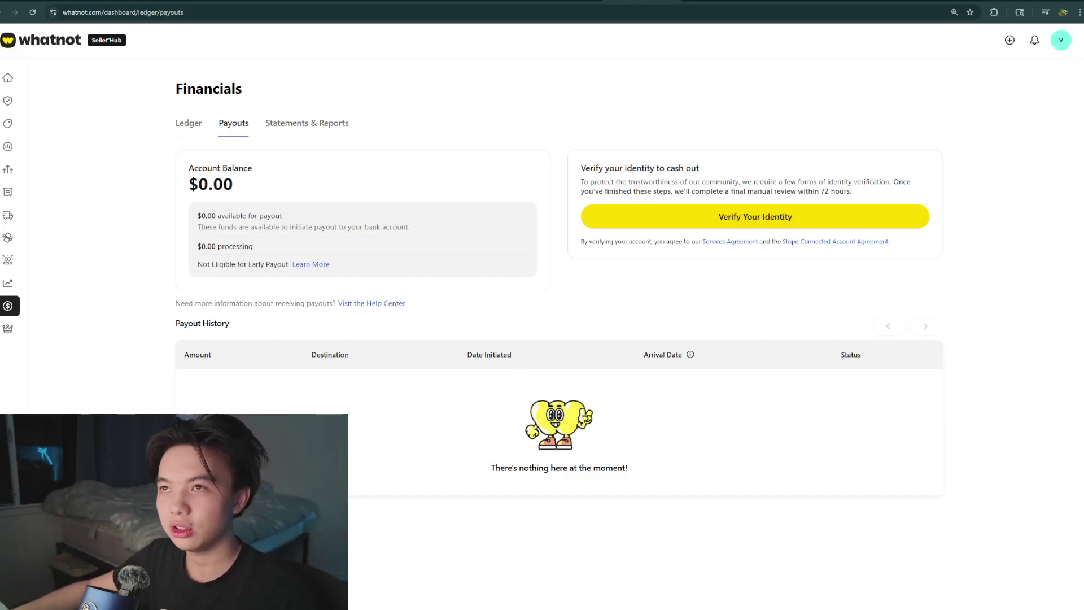
Step: Go from the Whatnot home feed via the profile menu to Seller Hub's Shows page
left_click(46, 42)
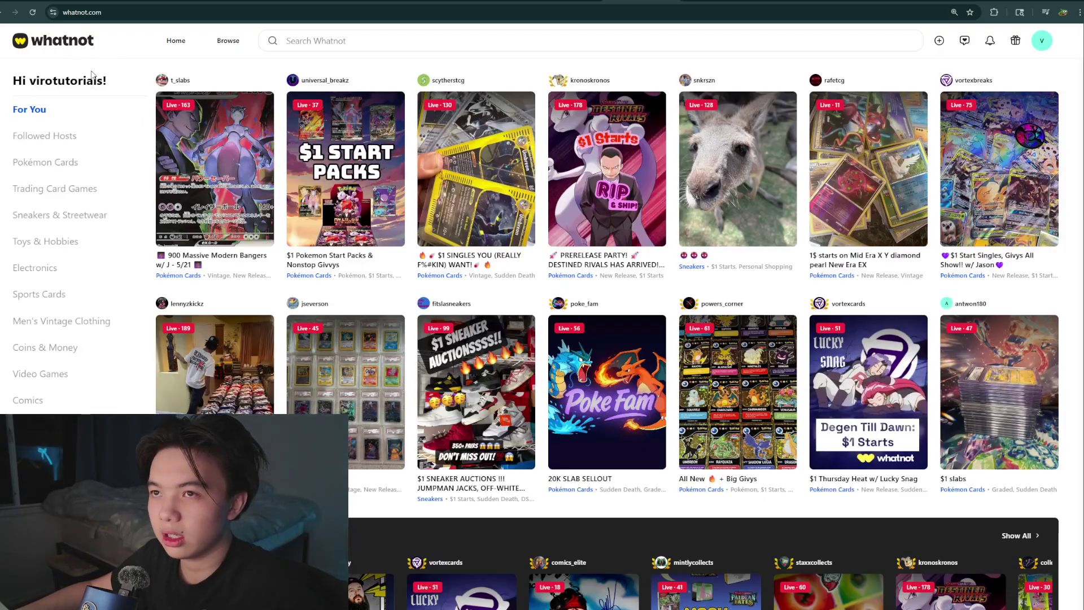
left_click(1040, 44)
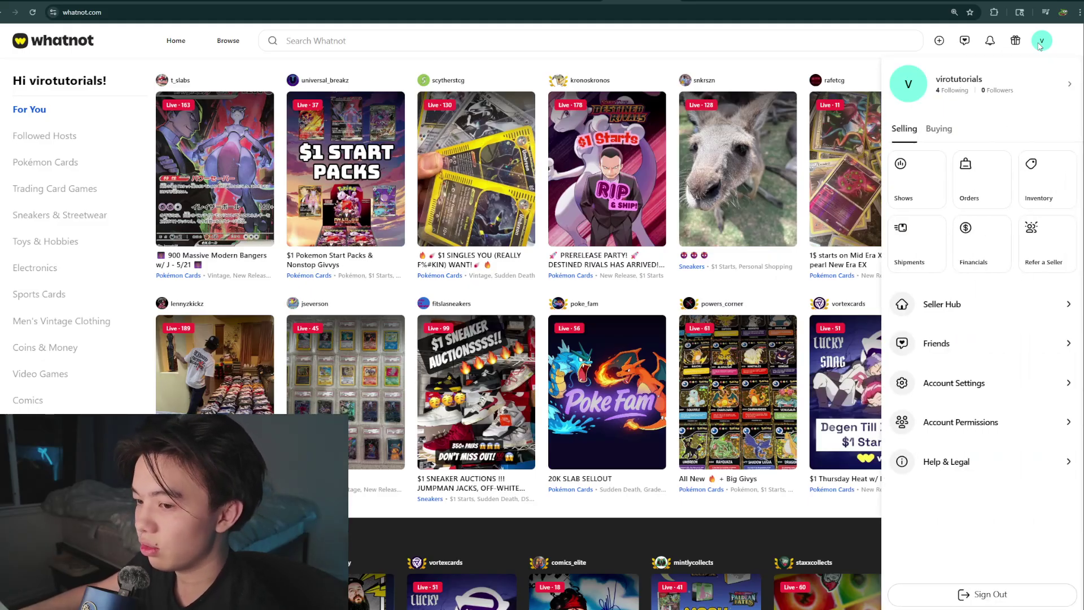
left_click(919, 300)
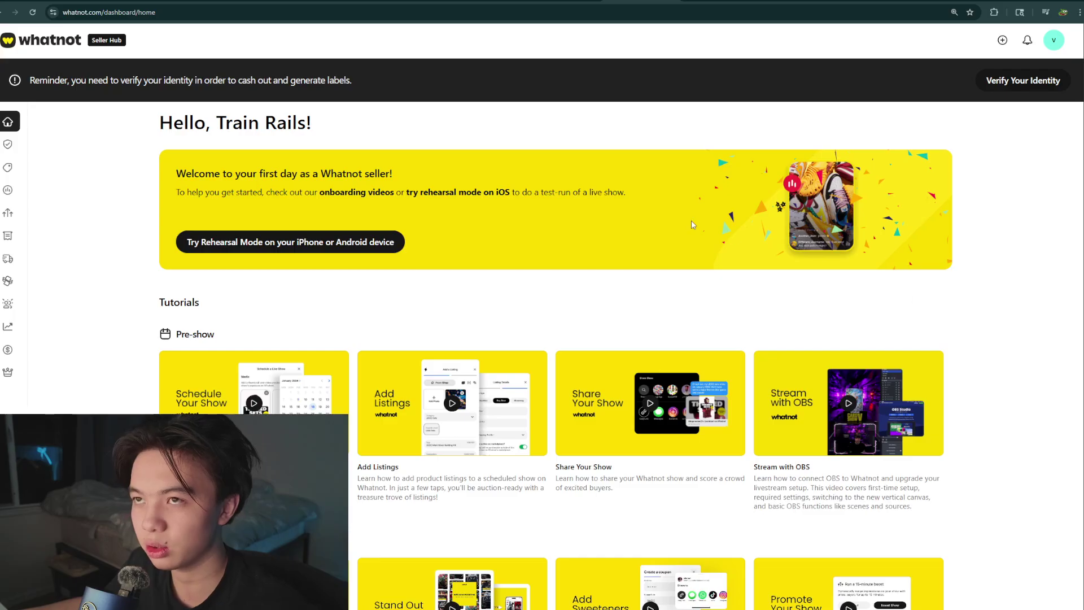
left_click(29, 147)
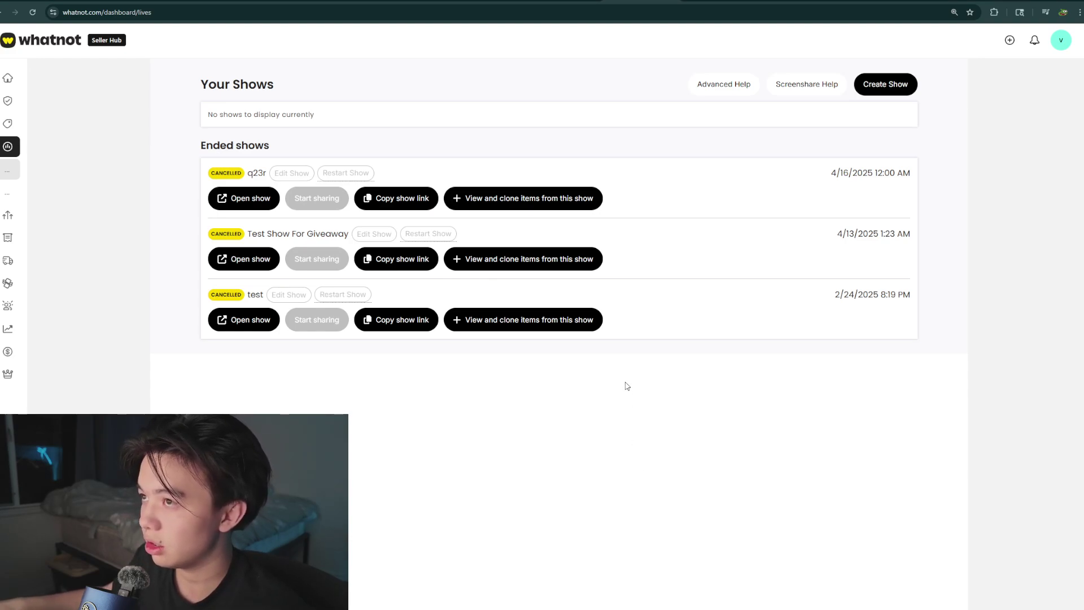
left_click(884, 85)
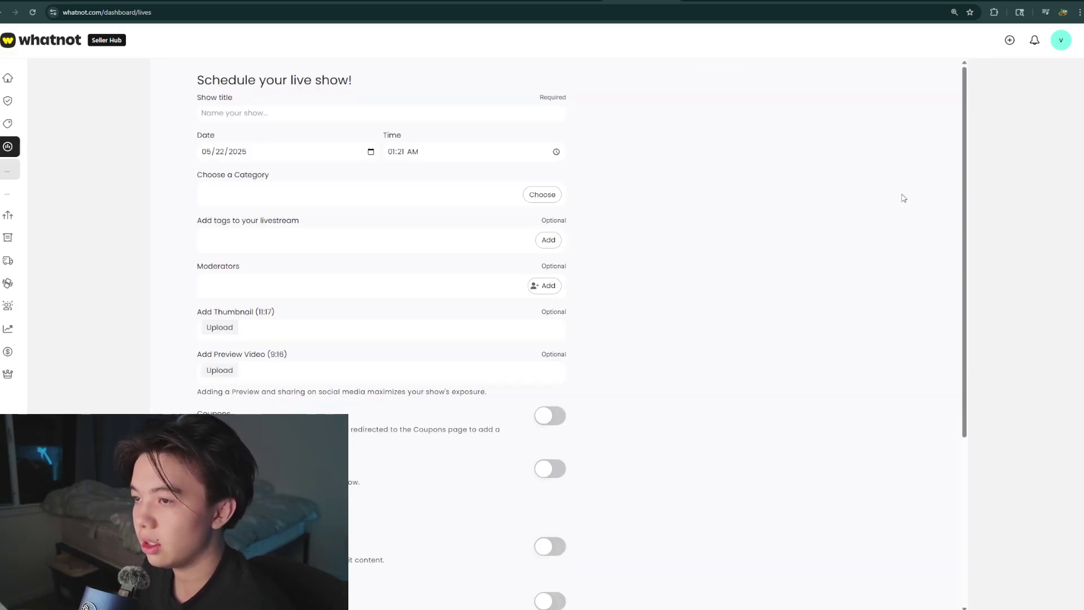
scroll(375, 515, "down", 3)
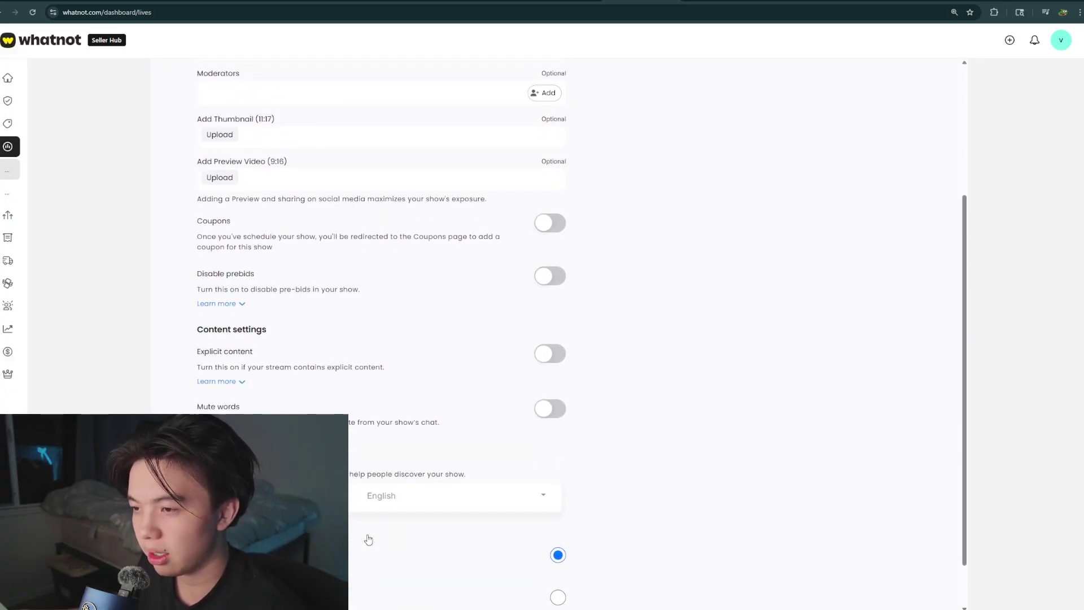
scroll(367, 539, "up", 3)
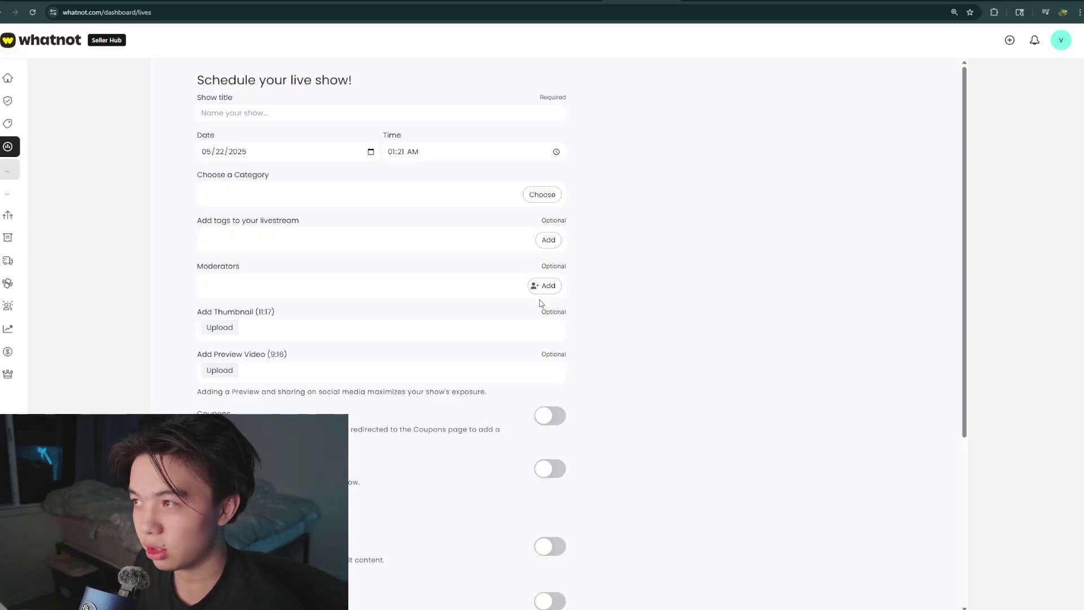
scroll(381, 339, "down", 5)
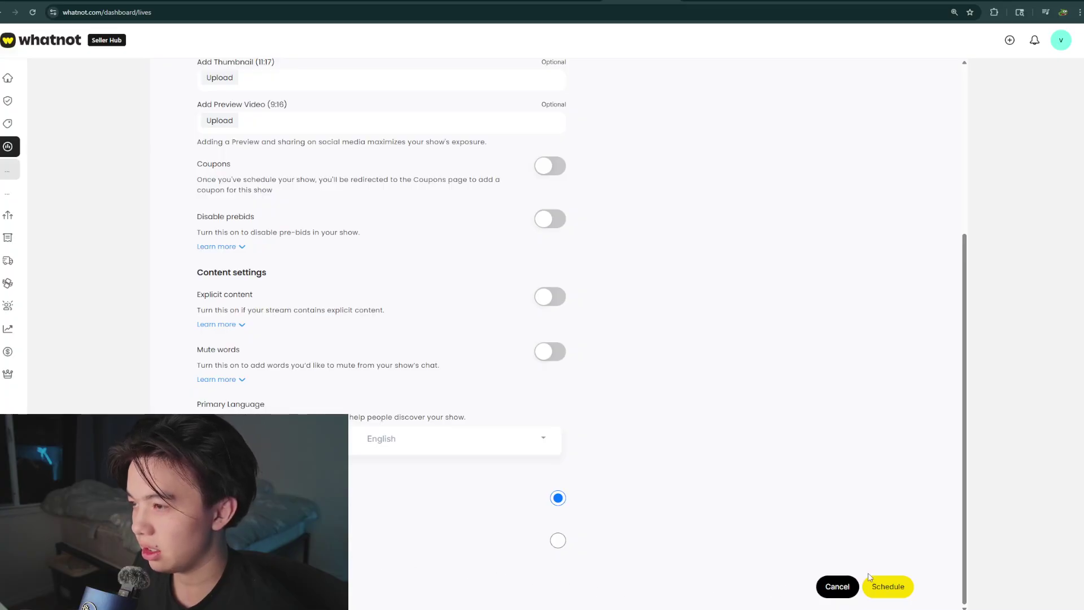
Step: Discard the schedule form and open the Test Show For Giveaway show page
left_click(846, 586)
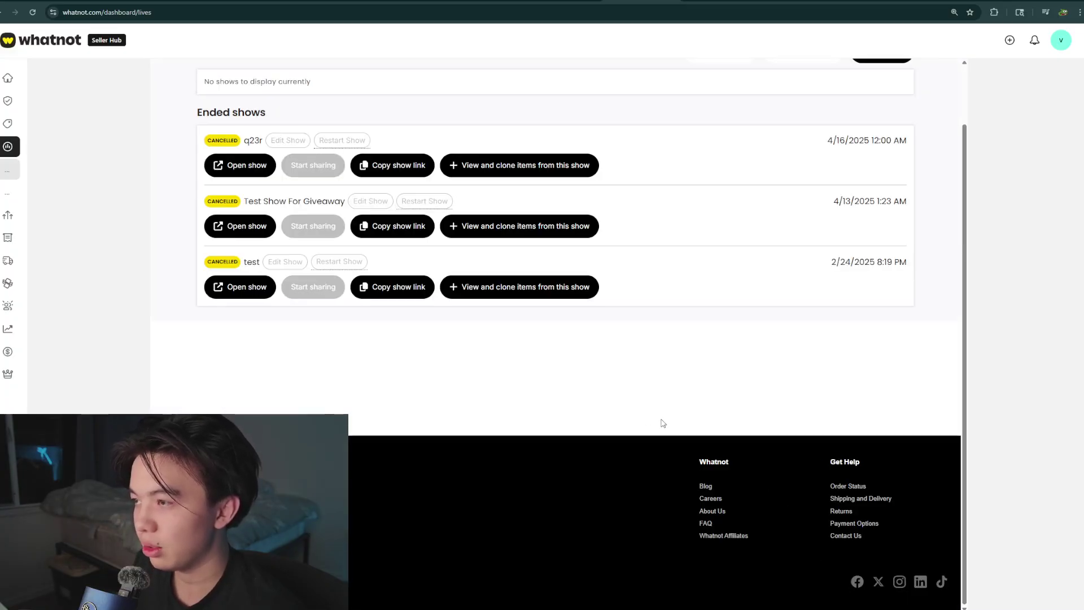
scroll(399, 395, "up", 1)
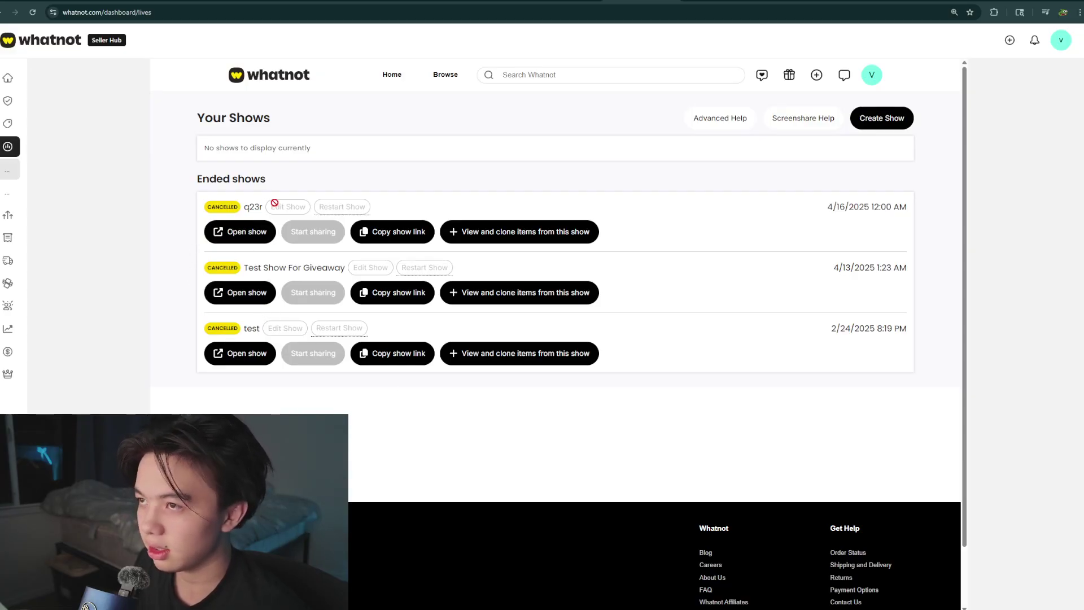
left_click(260, 293)
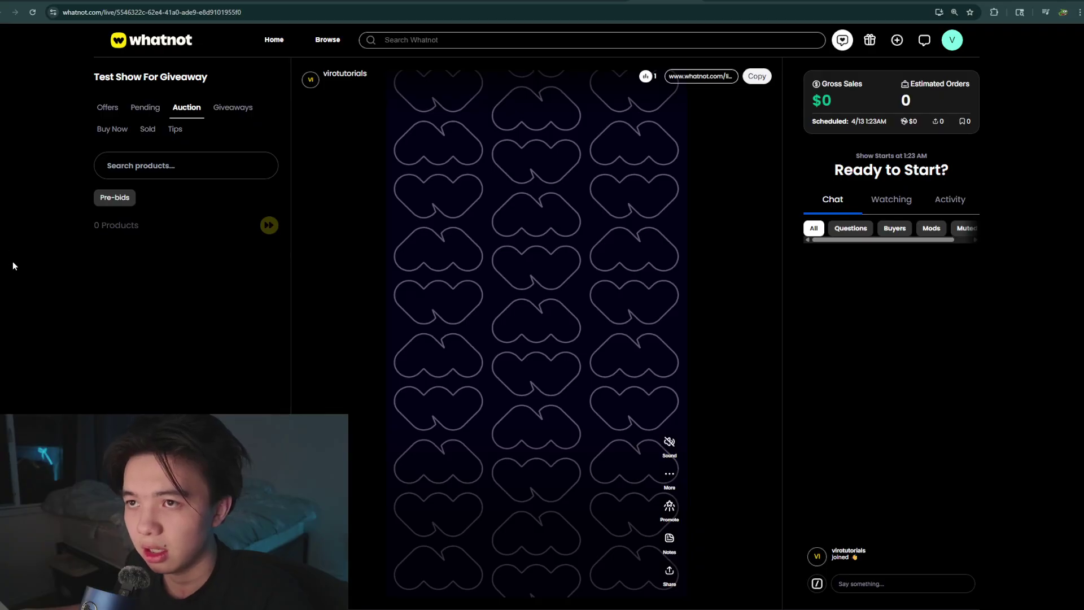
Step: Switch to OBS Studio and move its window to the centre of the screen
key("alt+Tab")
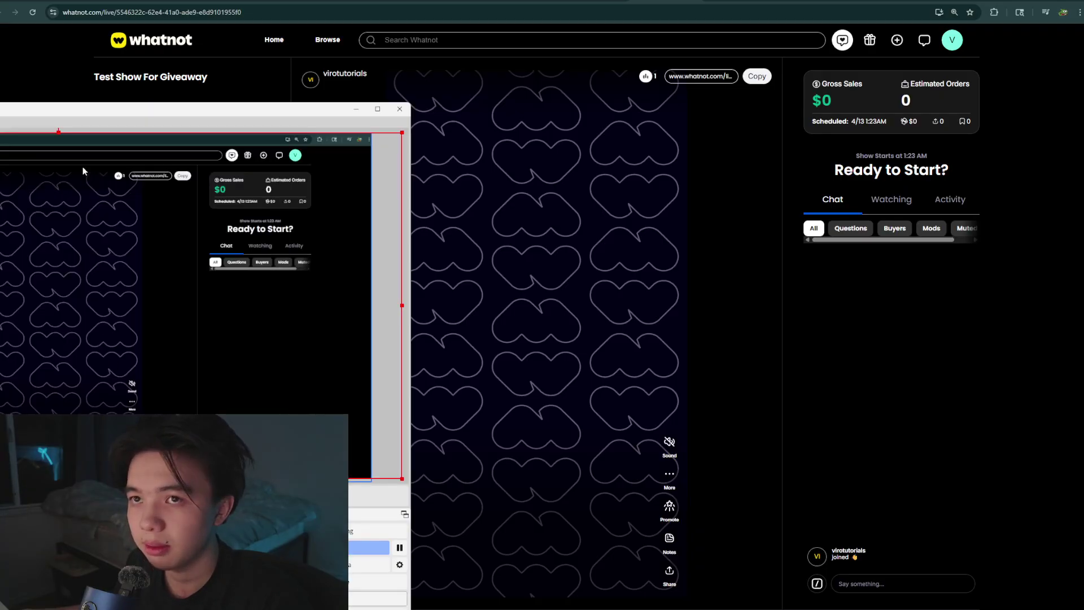
left_click_drag(77, 117, 460, 63)
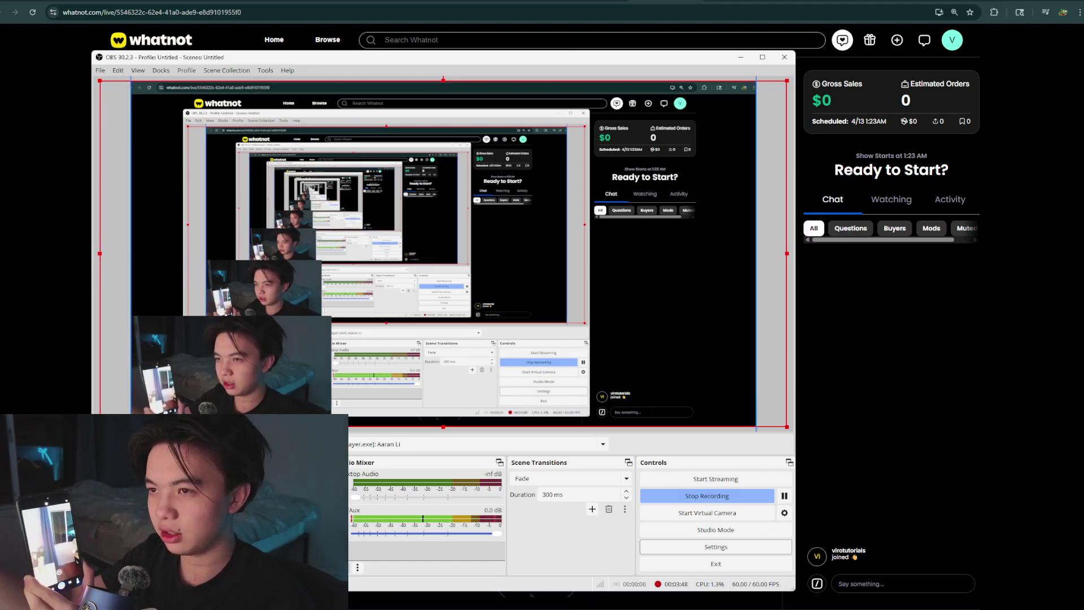
Step: Add a Video Capture Device source in OBS and view its list of camera devices
left_click_drag(390, 60, 555, 59)
left_click(385, 566)
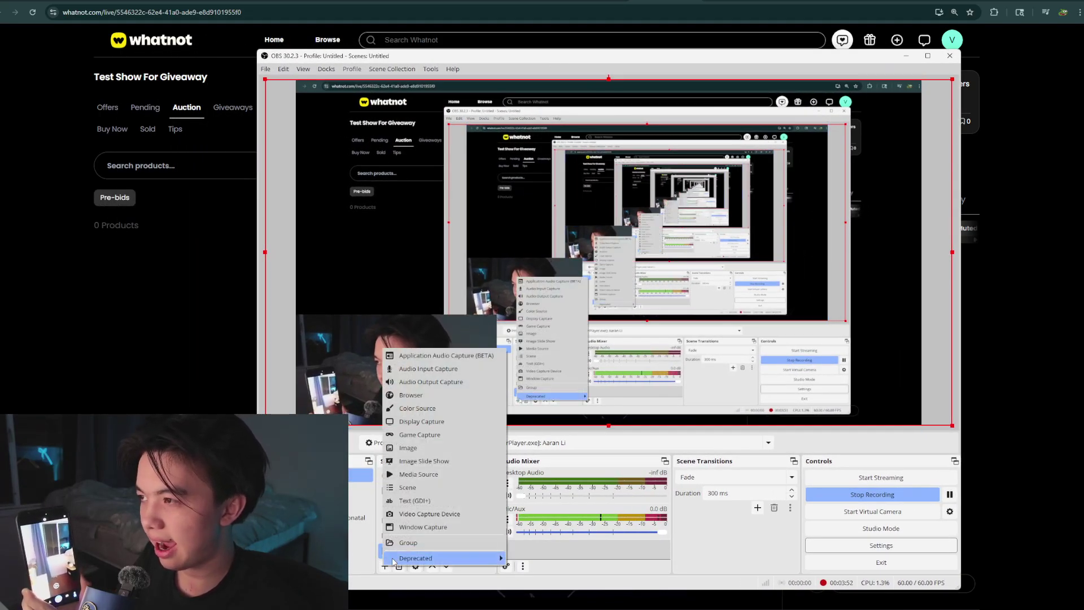
left_click(429, 514)
left_click(630, 382)
left_click(572, 327)
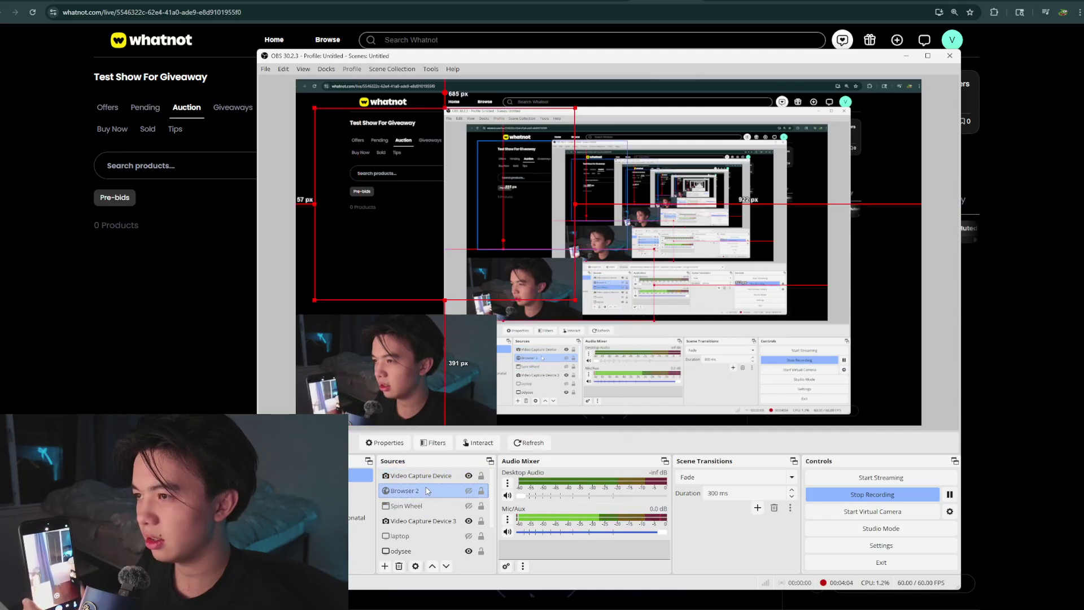
left_click_drag(564, 55, 412, 37)
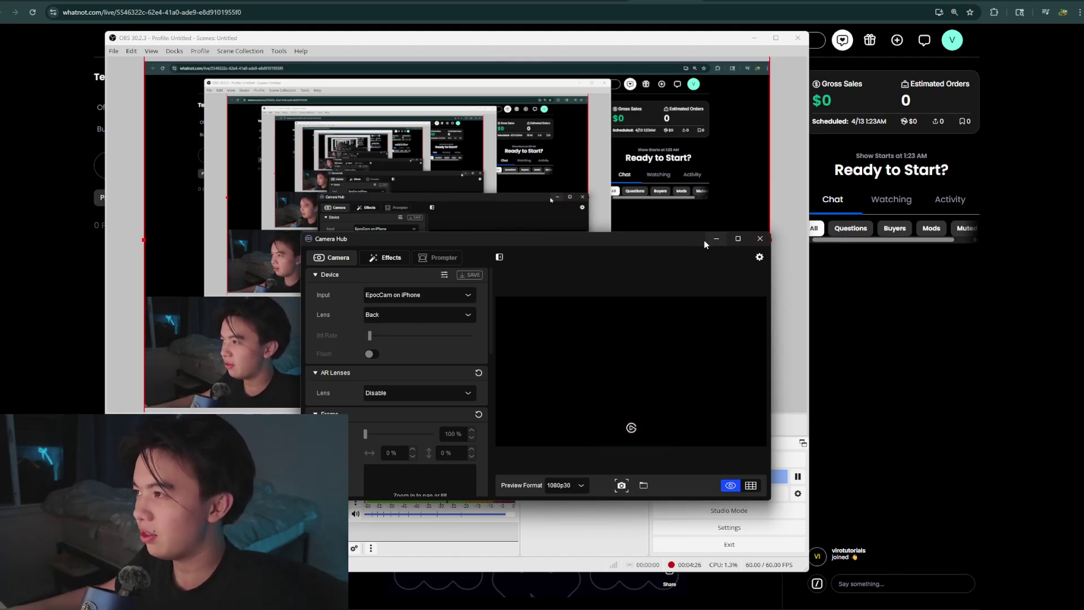
Step: Move the Camera Hub phone camera window aside and minimize it
left_click_drag(707, 243, 768, 322)
left_click(777, 318)
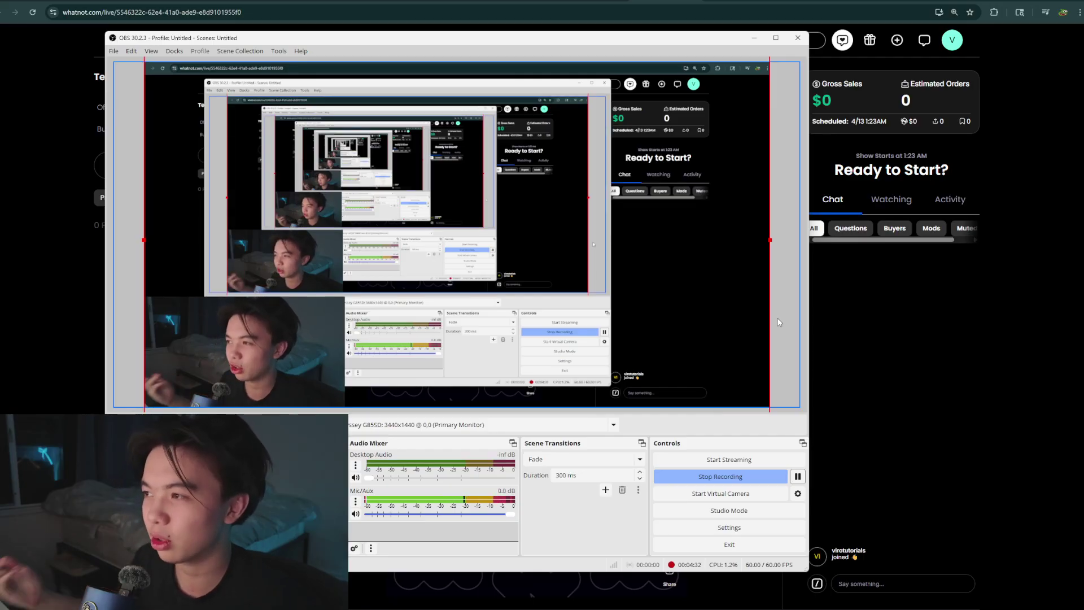
Step: Bring Whatnot forward, restore OBS from the taskbar, and make the OBS window narrower
left_click(936, 352)
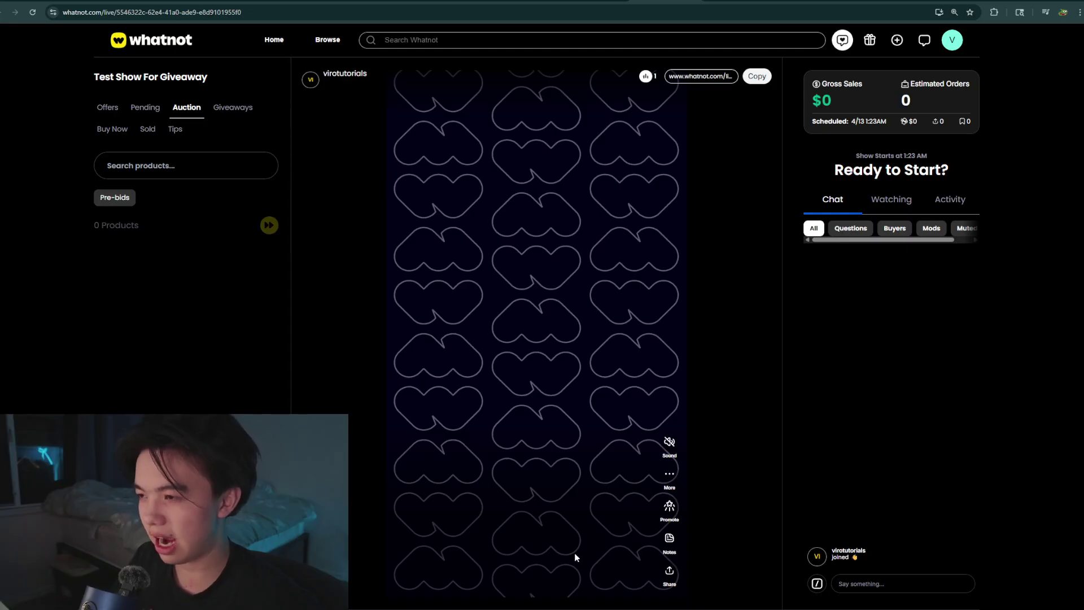
left_click(557, 609)
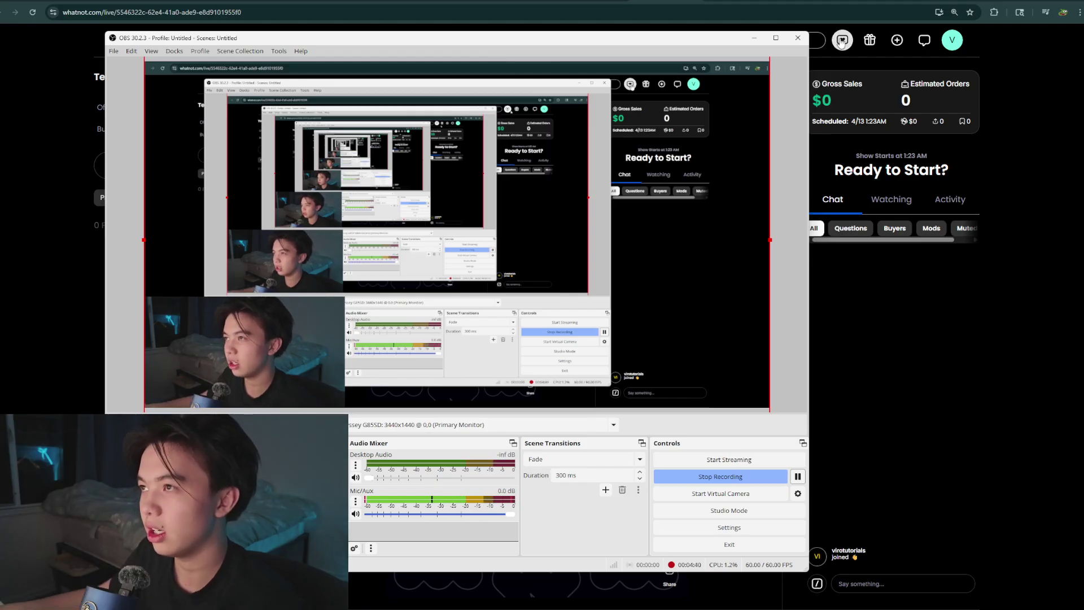
left_click_drag(808, 79, 588, 80)
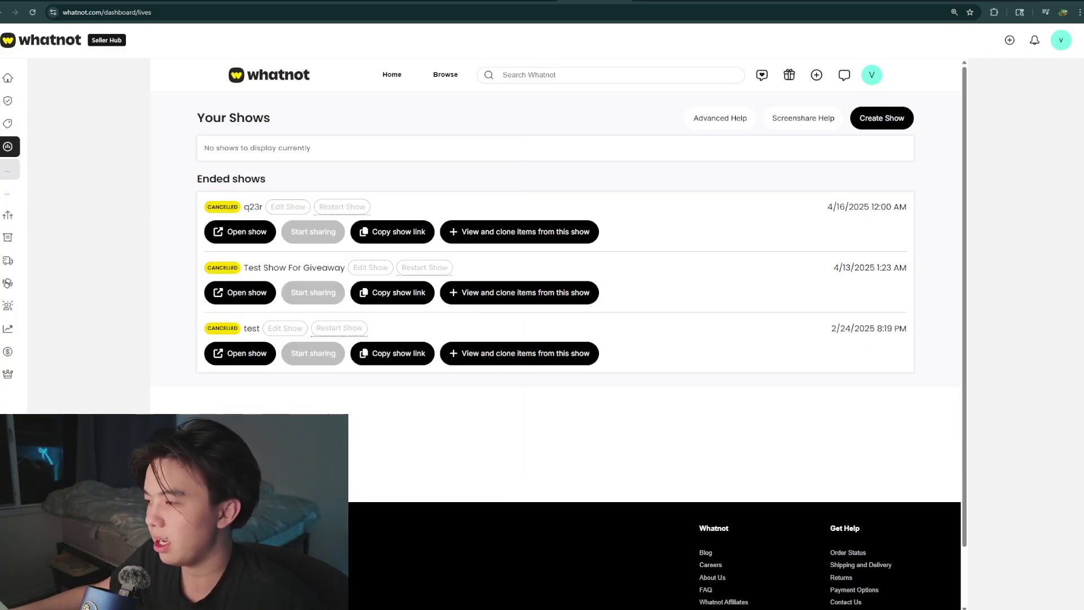
Step: Shrink the OBS window narrower and shorter and place it beside the Whatnot shows list
key("alt+Tab")
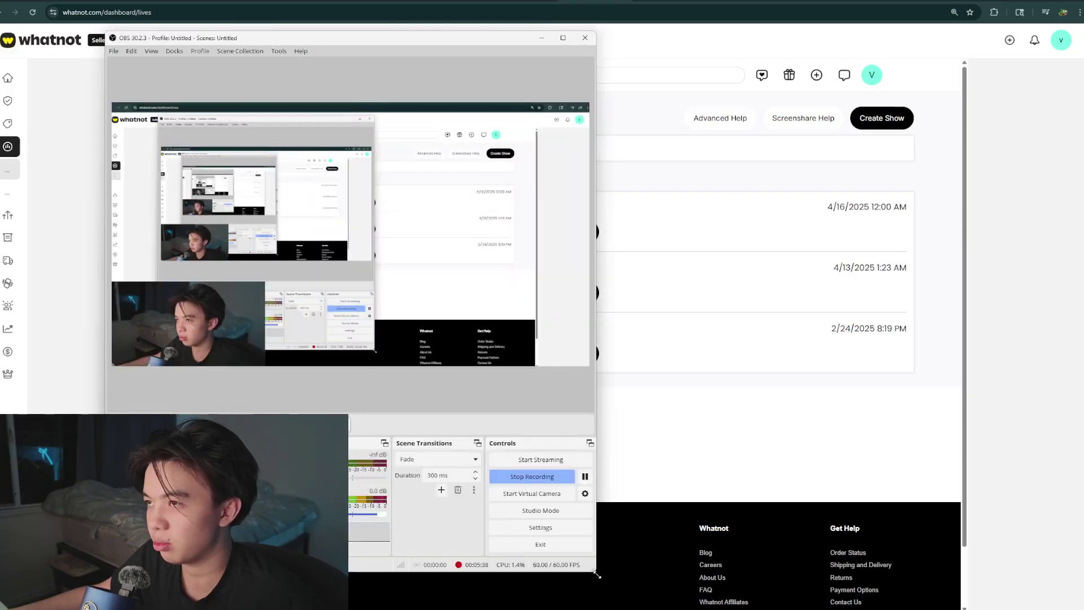
left_click_drag(596, 226, 539, 226)
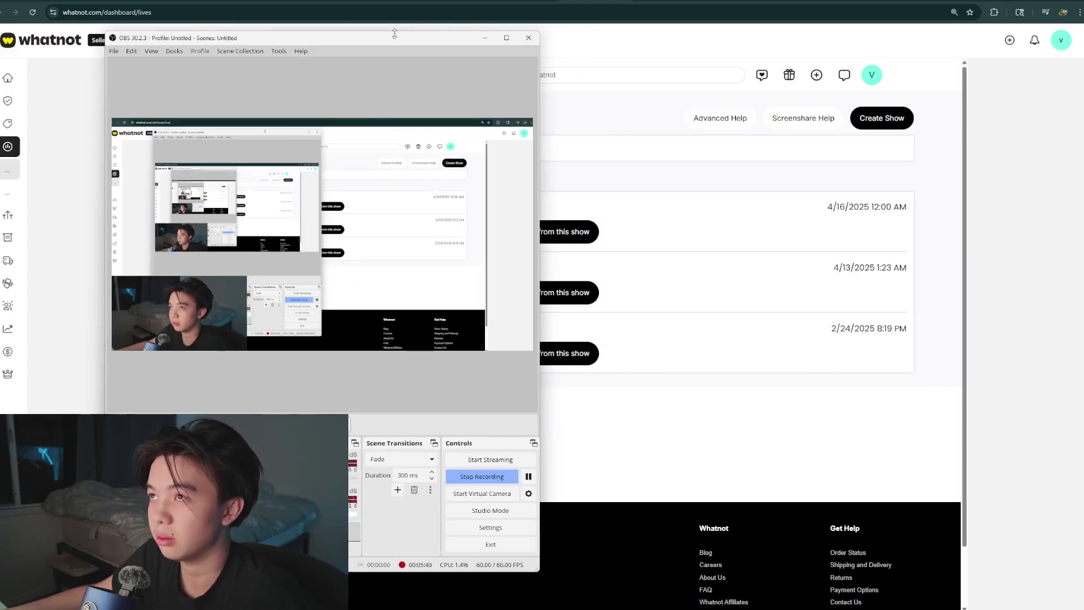
left_click_drag(392, 32, 392, 233)
left_click_drag(321, 237, 792, 294)
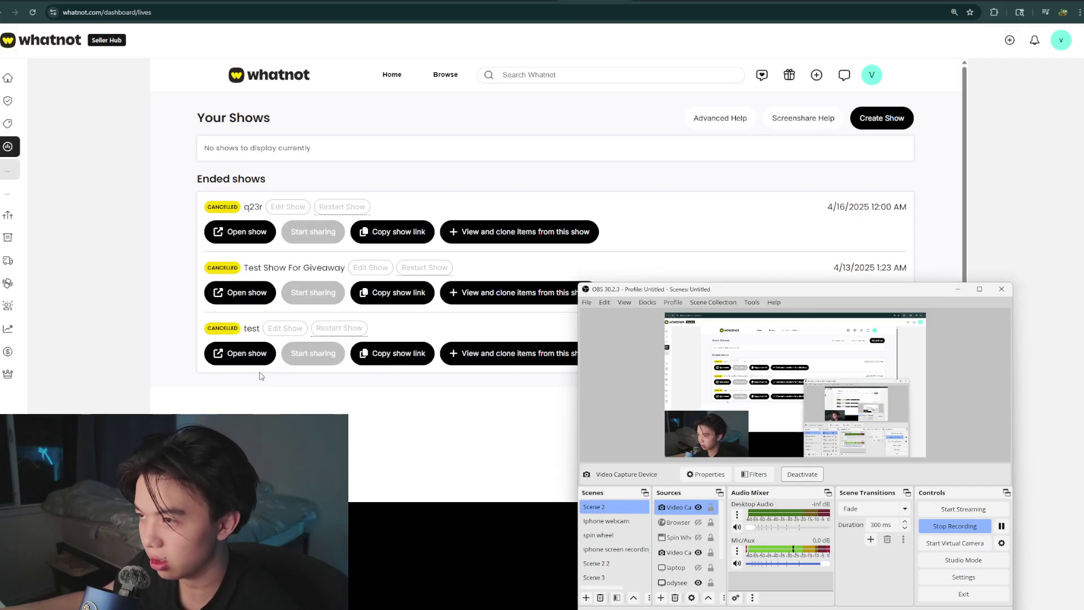
scroll(349, 509, "down", 1)
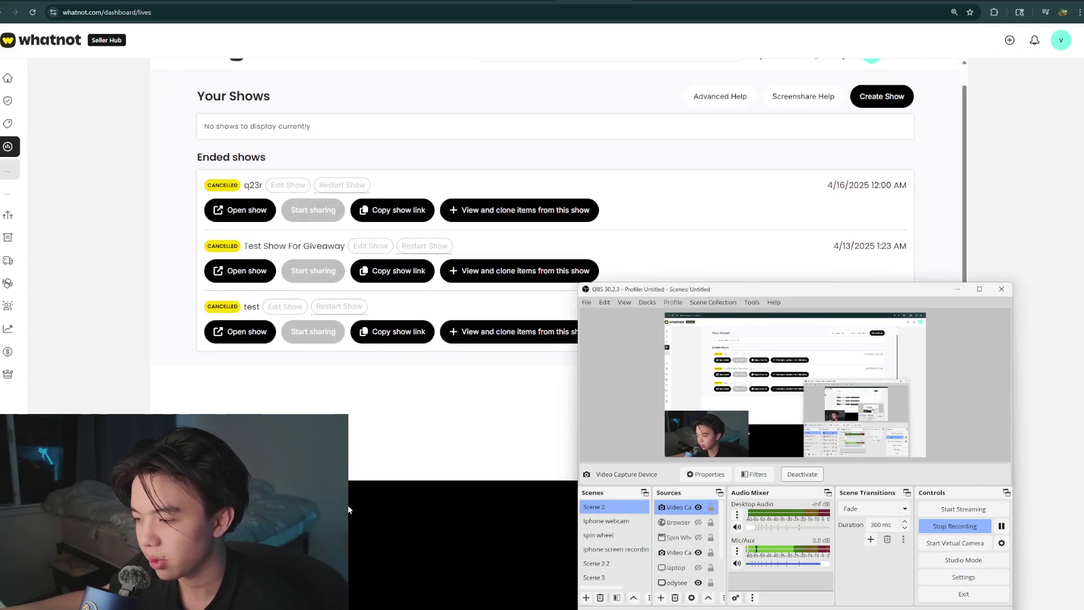
scroll(349, 509, "up", 1)
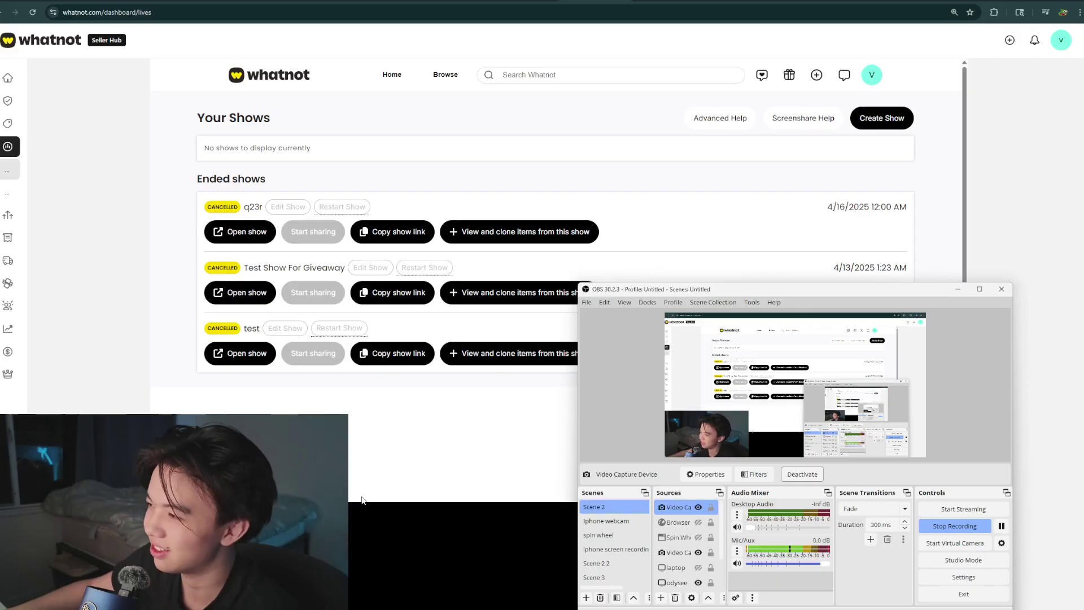
scroll(353, 514, "down", 1)
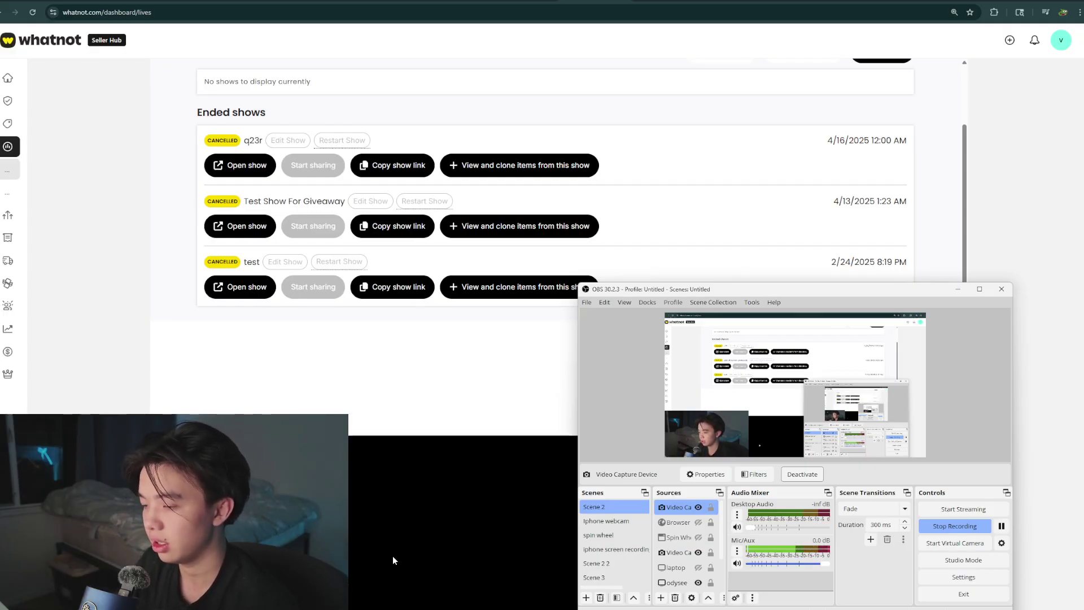
Step: Open Show OBS Tools and move OBS left to uncover the OBS Quick Setup panel
left_click(24, 190)
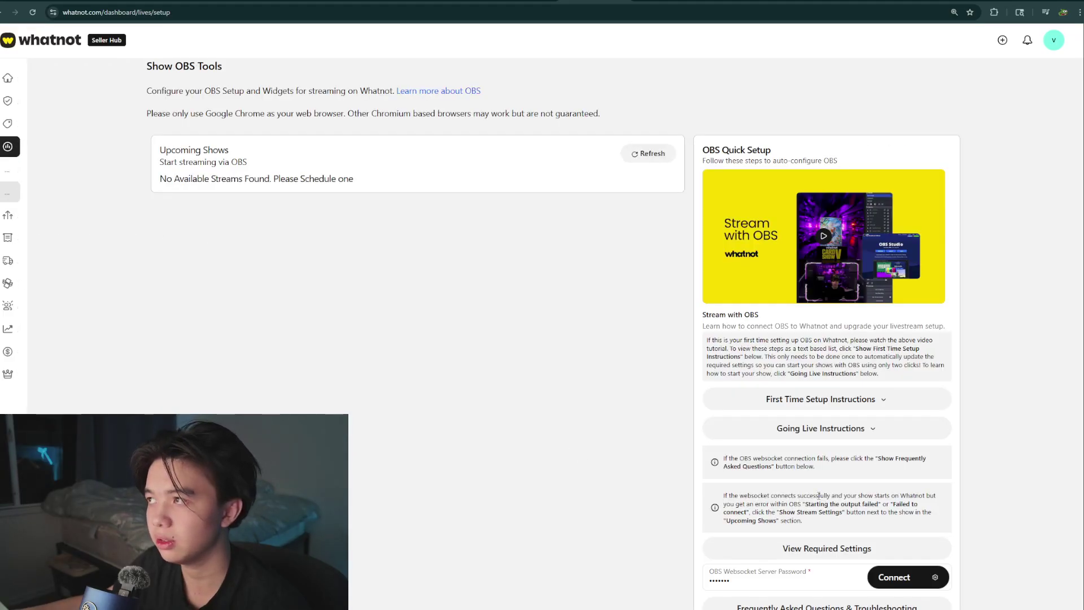
scroll(853, 501, "down", 2)
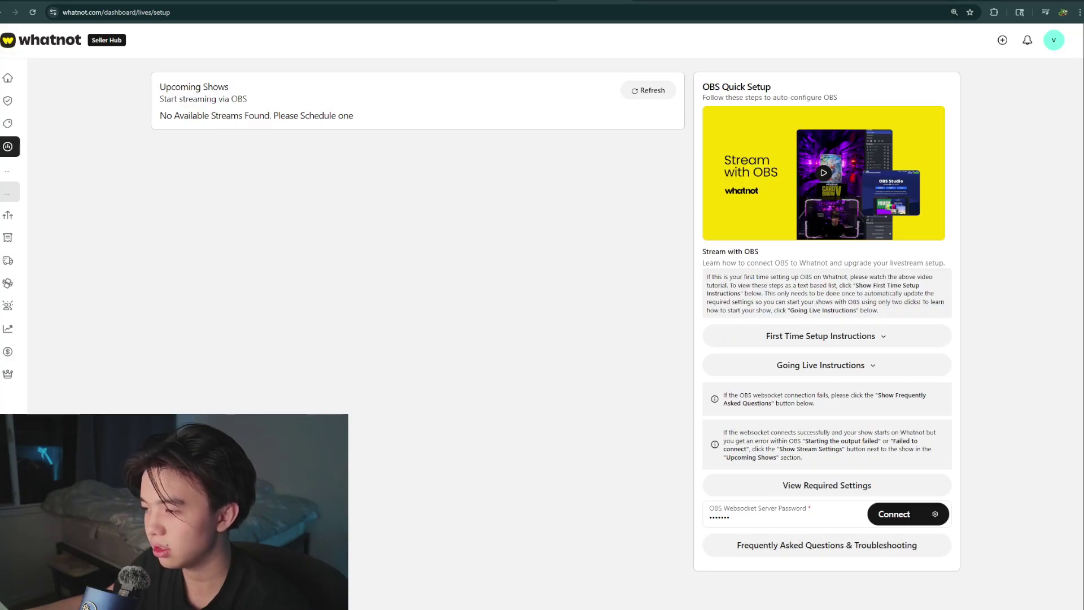
key("alt+Tab")
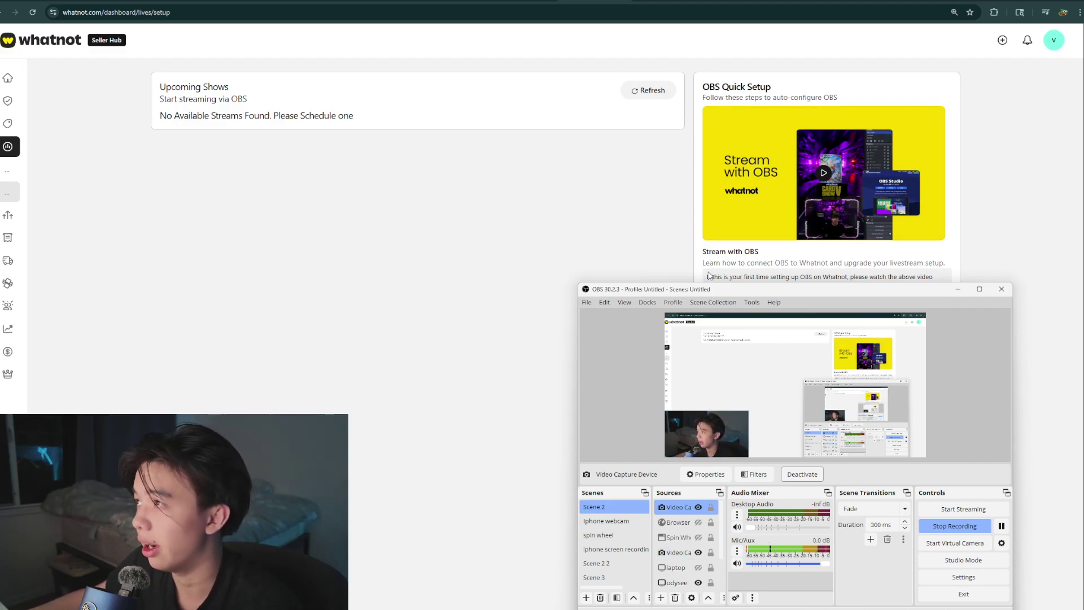
left_click_drag(689, 289, 154, 199)
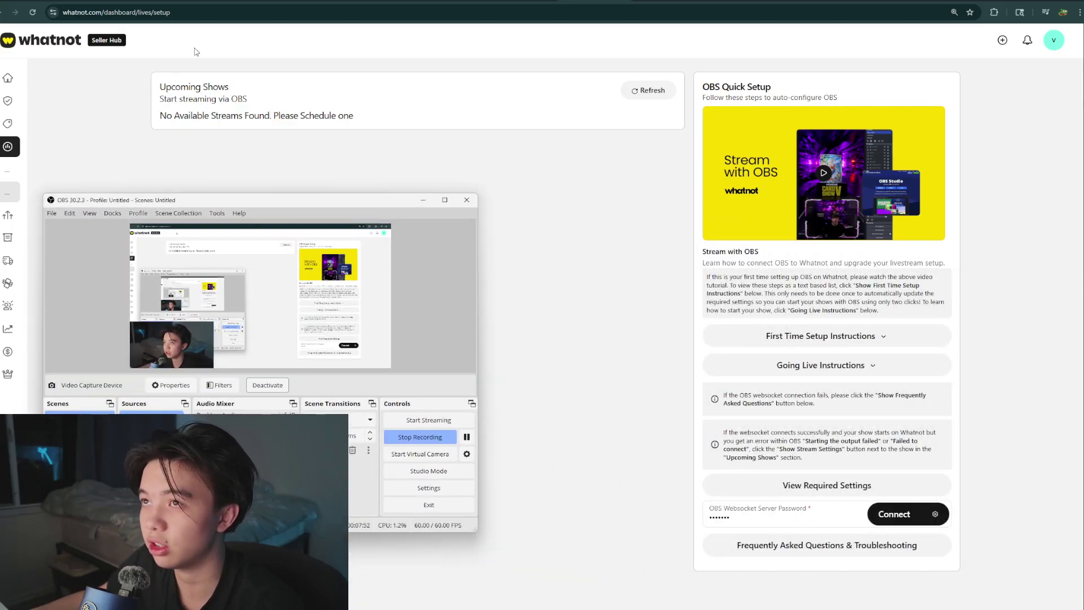